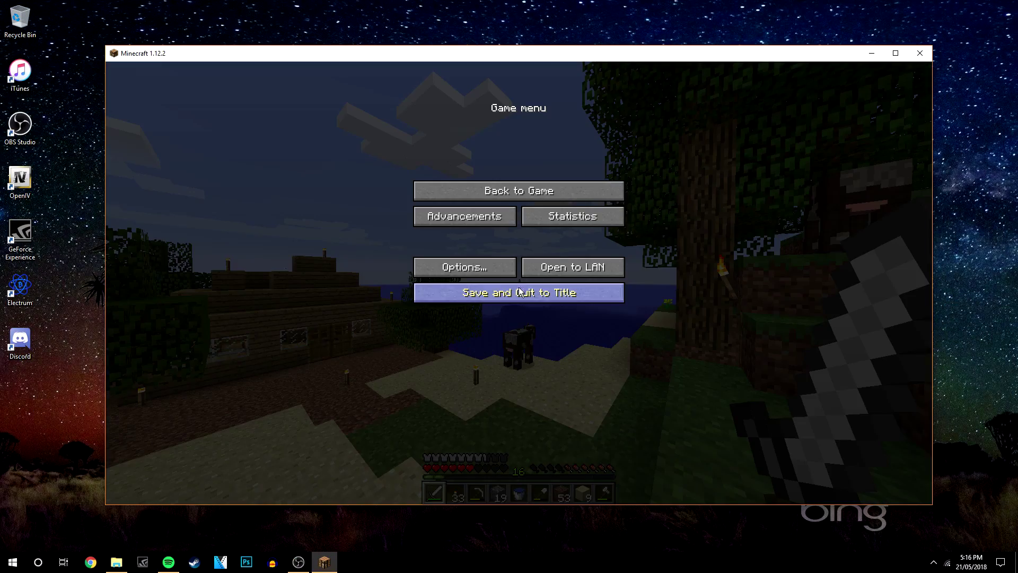
Save the current Minecraft world and quit to the title screen.
click(501, 298)
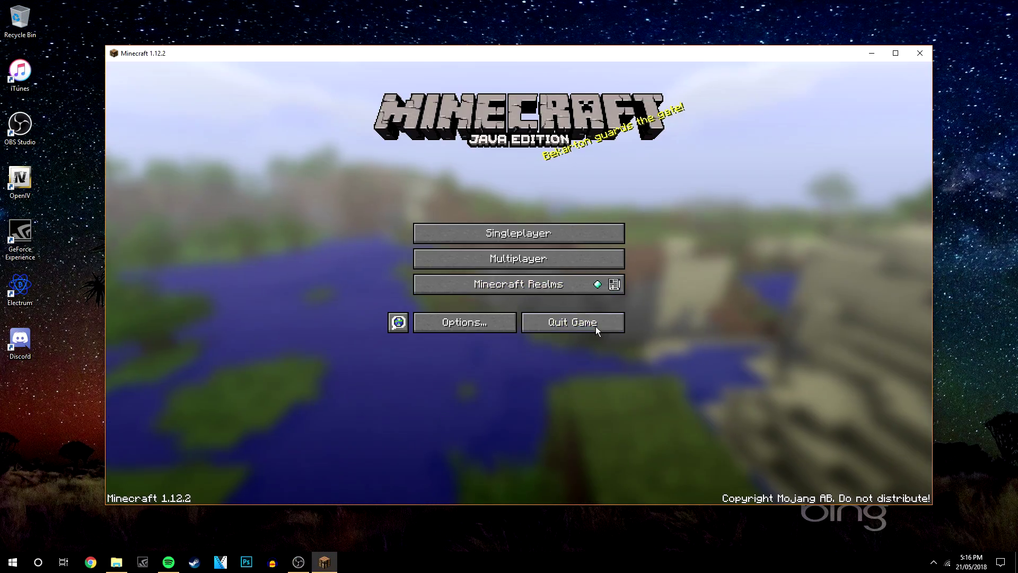
Quit Minecraft and reopen the Minecraft Launcher from Windows search.
click(586, 322)
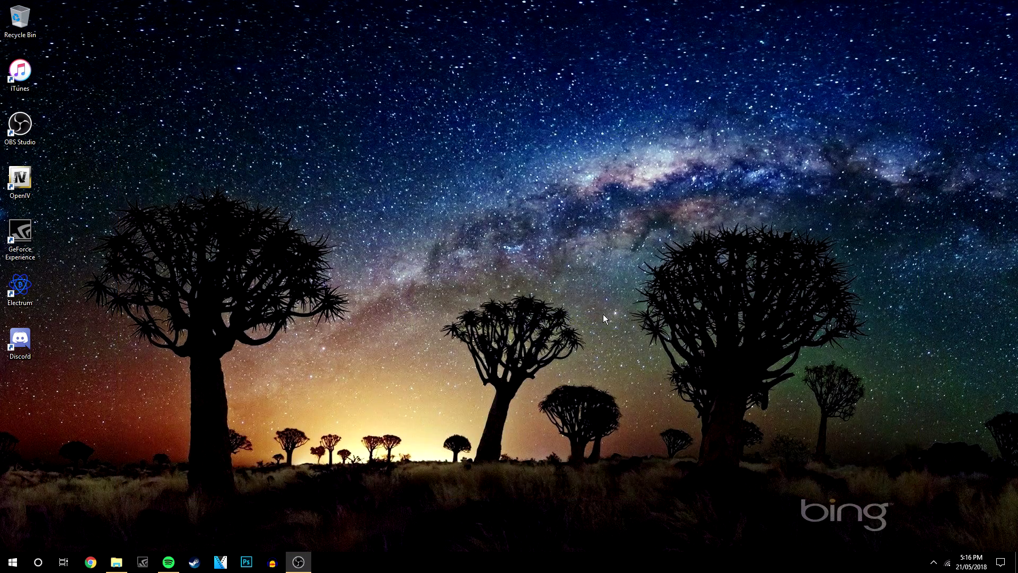
click(37, 562)
text(min)
key(Return)
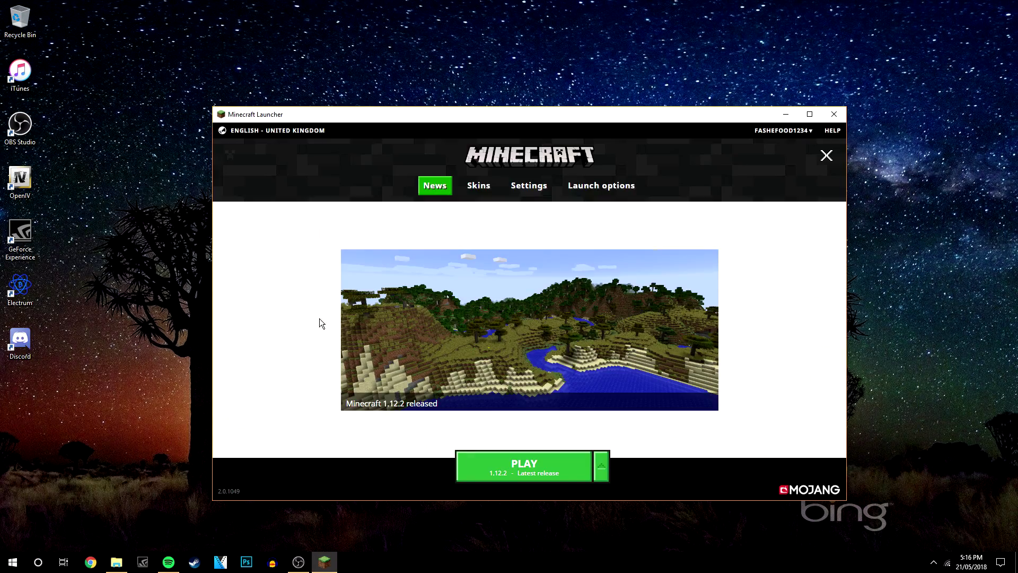
Edit the Latest release installation and open its game directory folder.
click(590, 194)
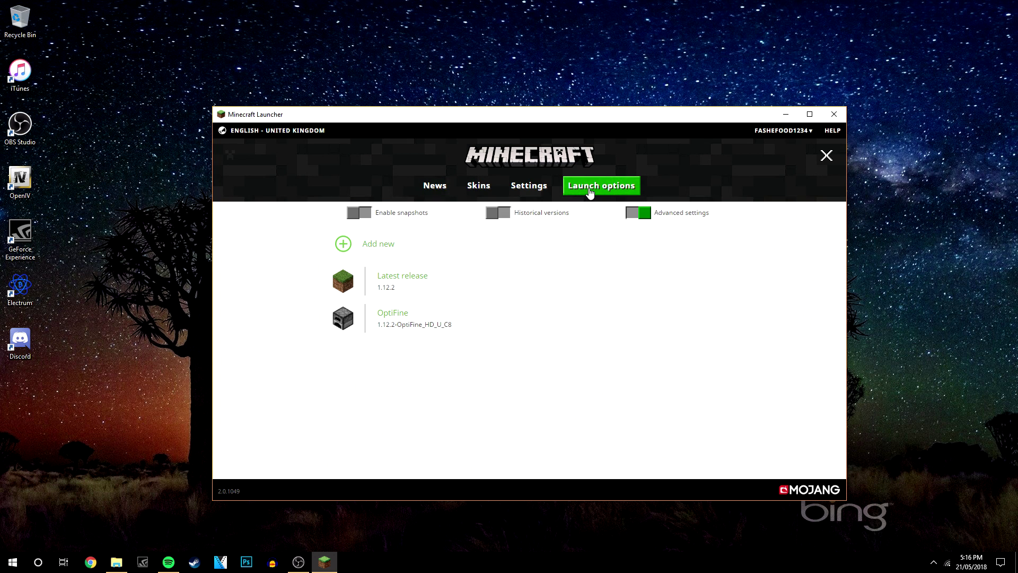
click(383, 253)
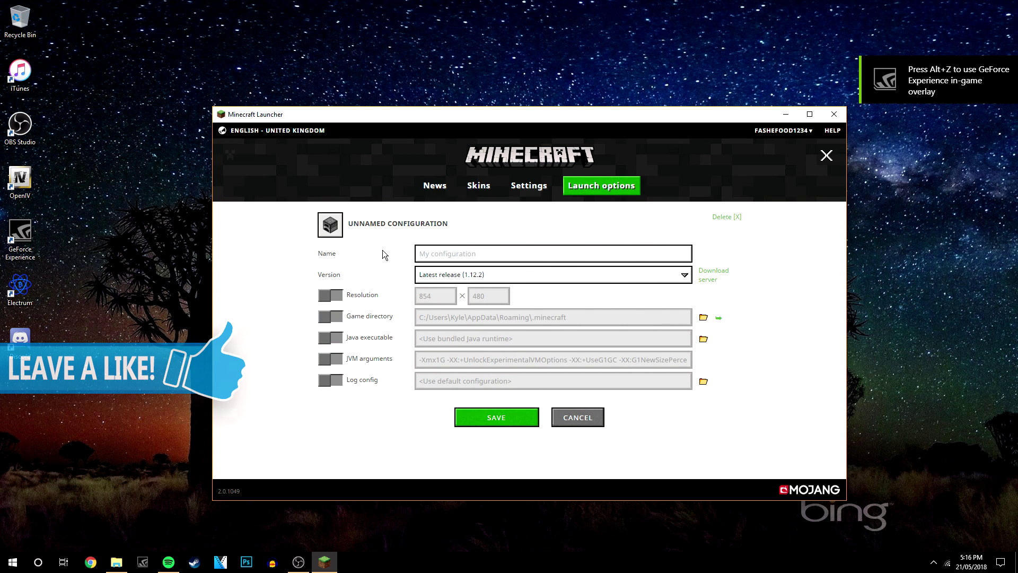
click(724, 320)
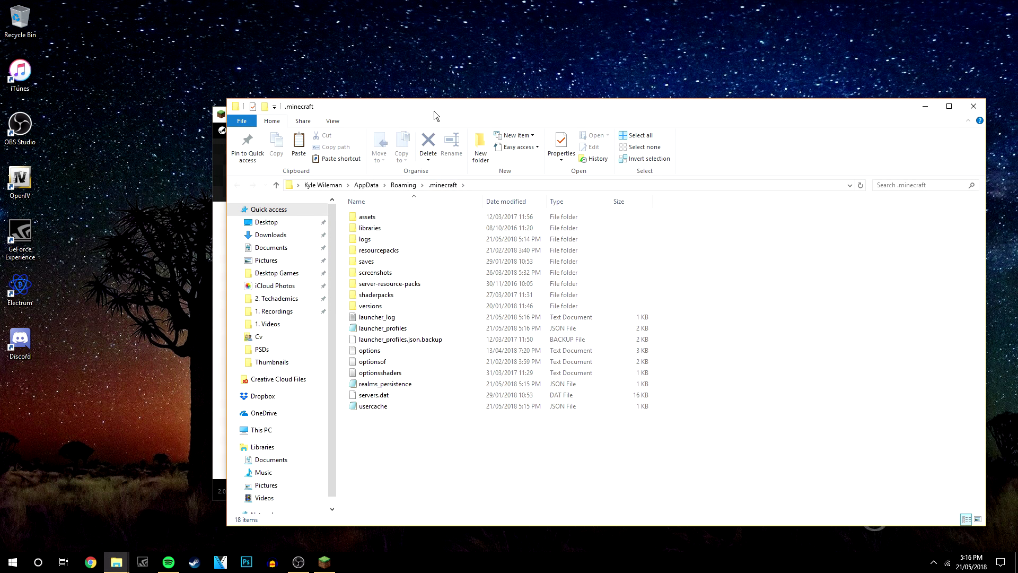
Delete the options file from the .minecraft folder.
drag(434, 113, 429, 90)
click(374, 327)
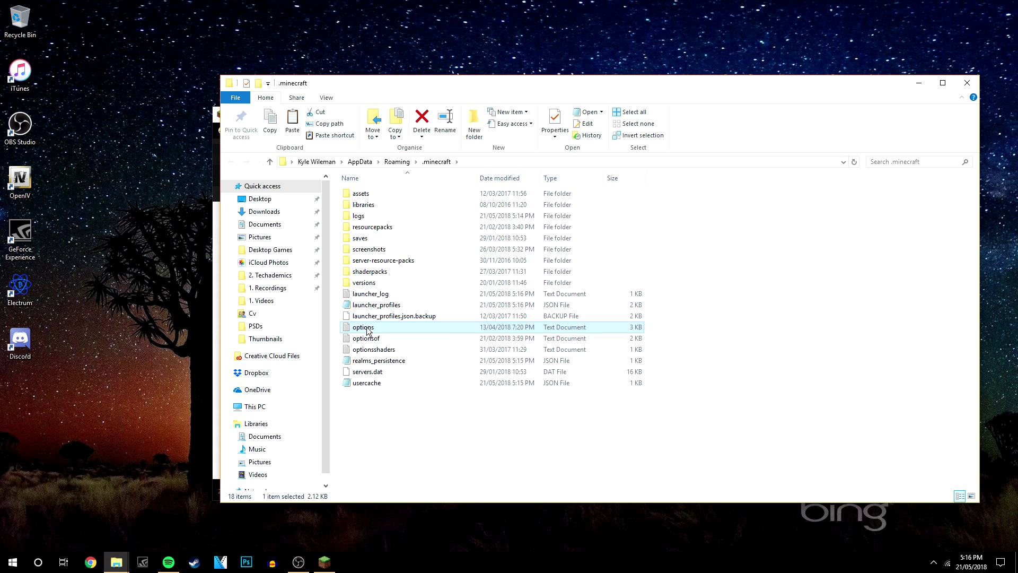
right_click(368, 332)
click(396, 293)
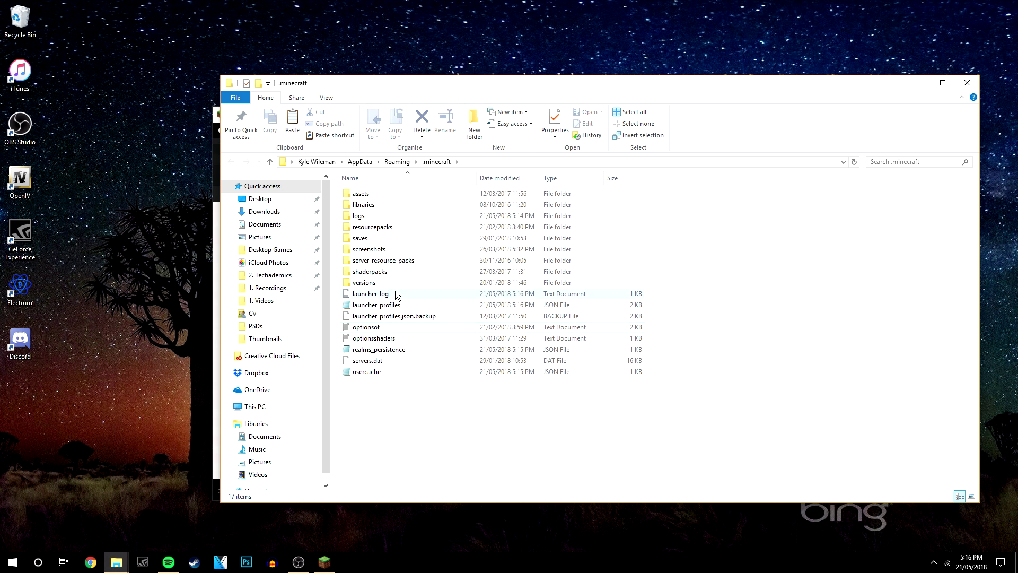
Close File Explorer, cancel the installation edit, and launch Minecraft from News.
click(974, 88)
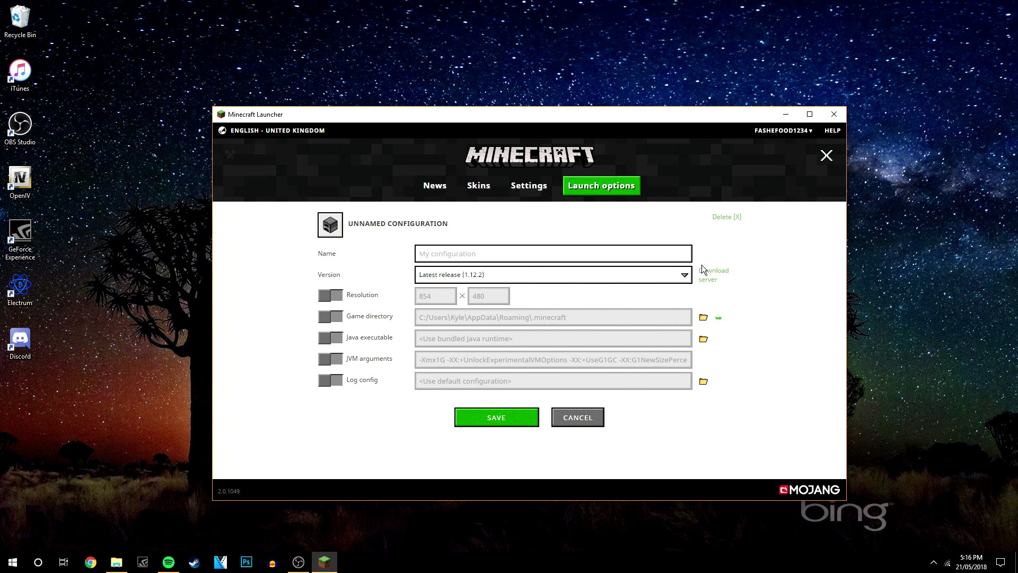
click(573, 419)
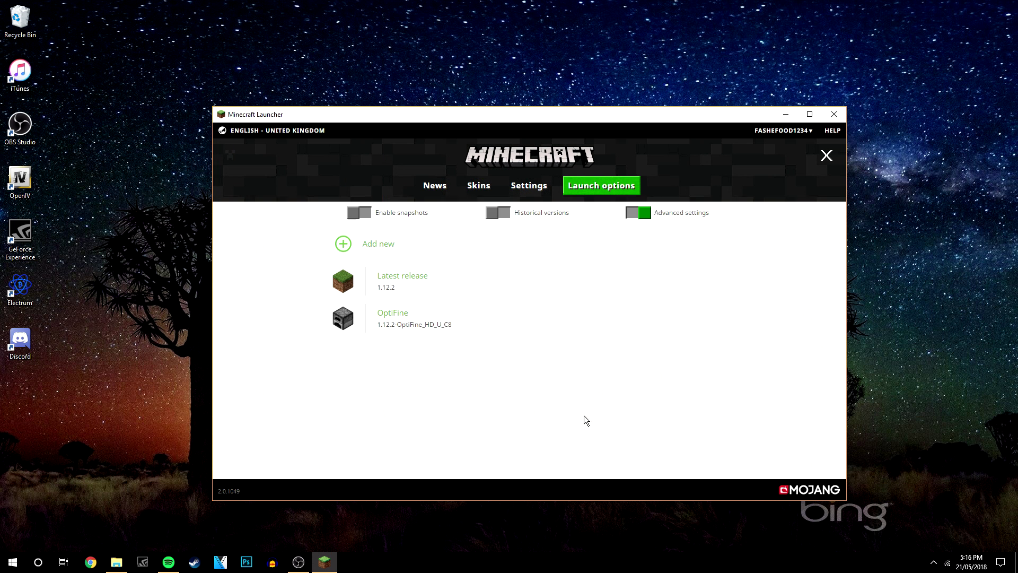
click(436, 186)
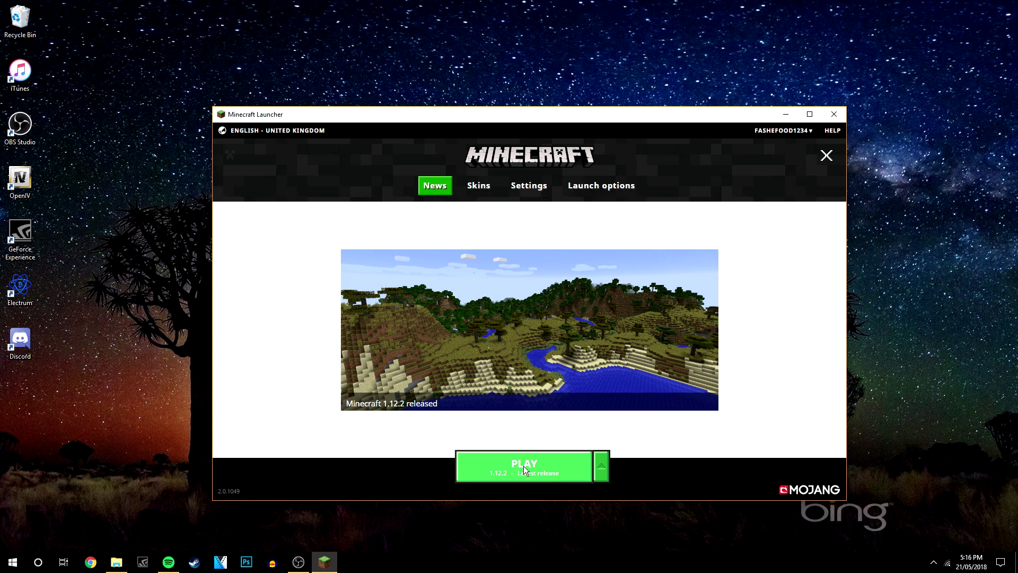
click(565, 470)
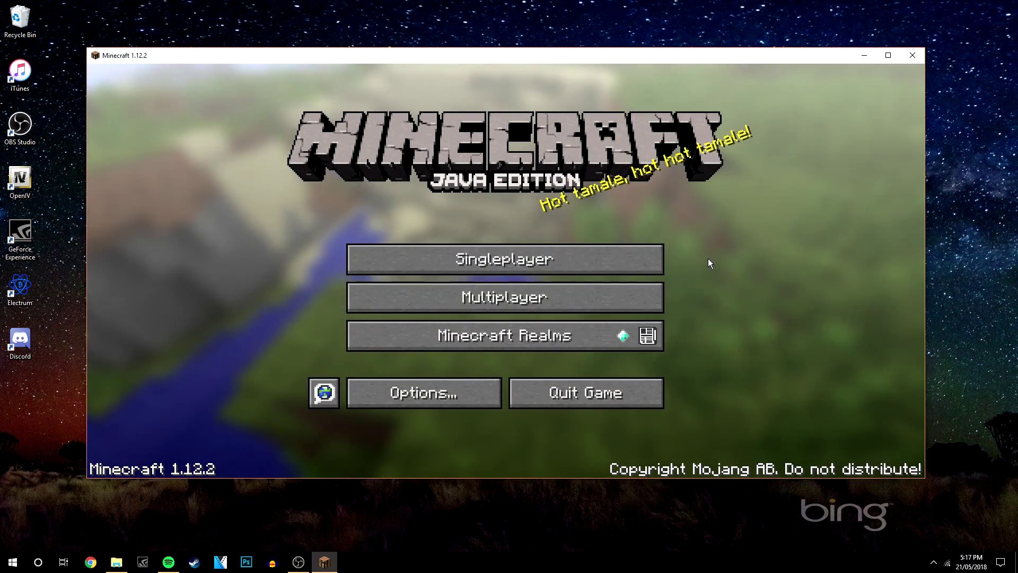
click(453, 393)
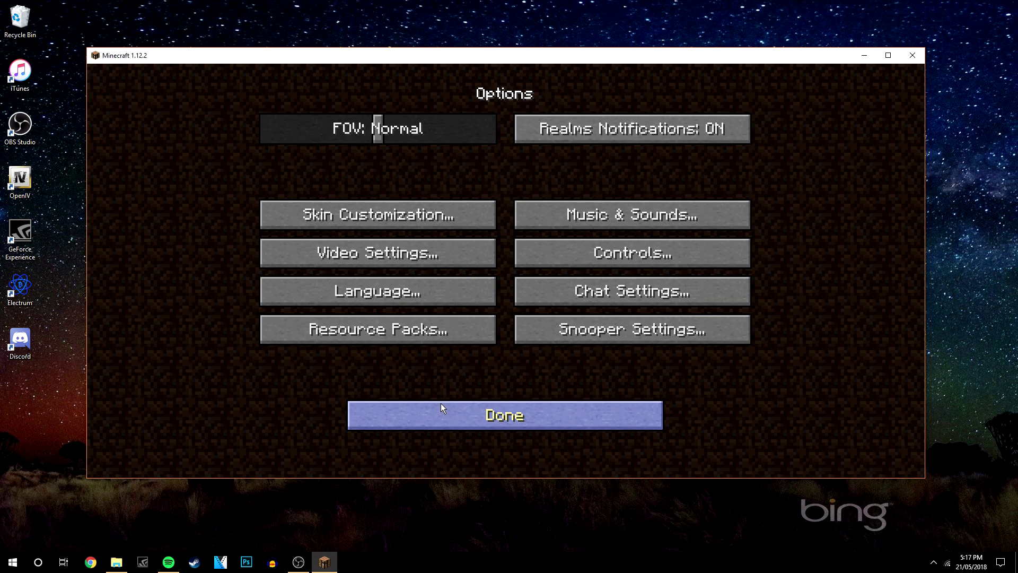
click(440, 249)
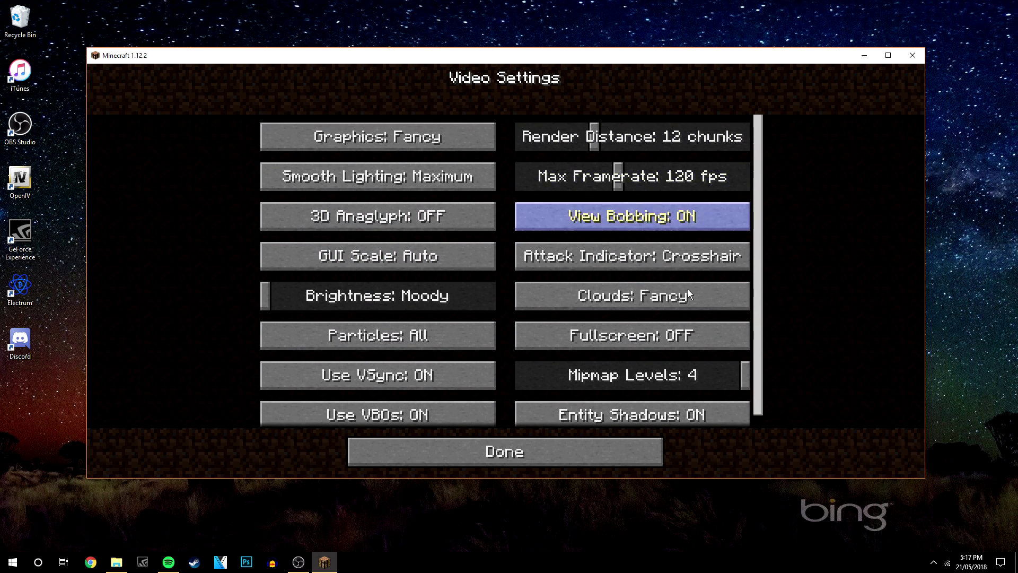
click(589, 467)
click(561, 422)
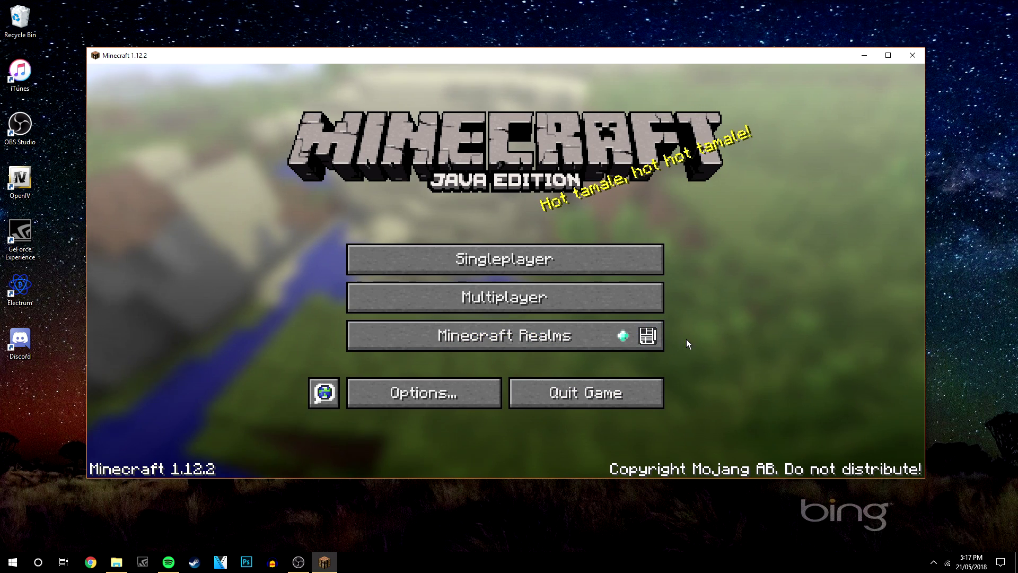